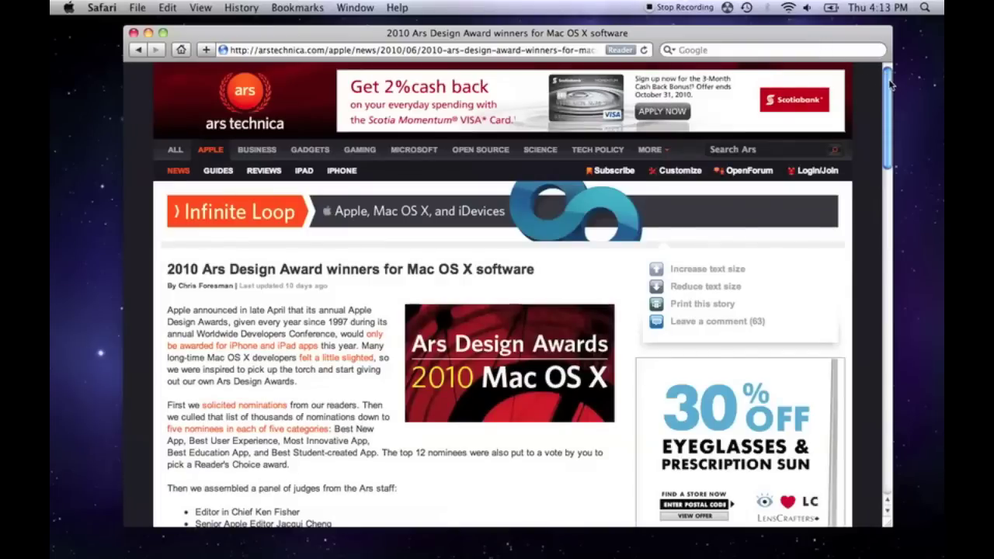
# Step: Scroll the Ars Technica article and show the newly imported Clothing in Elizabethan Era page in Papers
pyautogui.moveTo(890, 84); pyautogui.dragTo(876, 238)
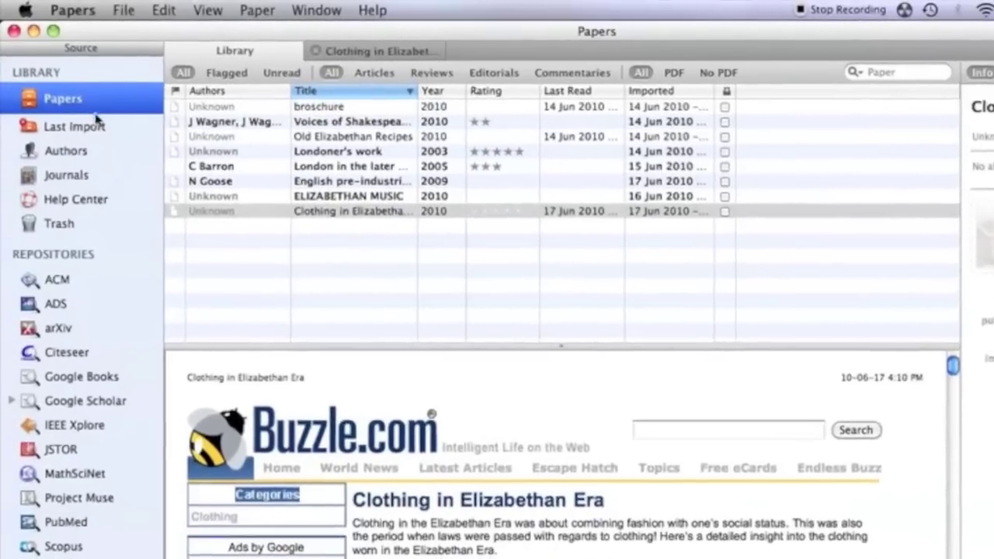
pyautogui.click(121, 97)
pyautogui.click(102, 166)
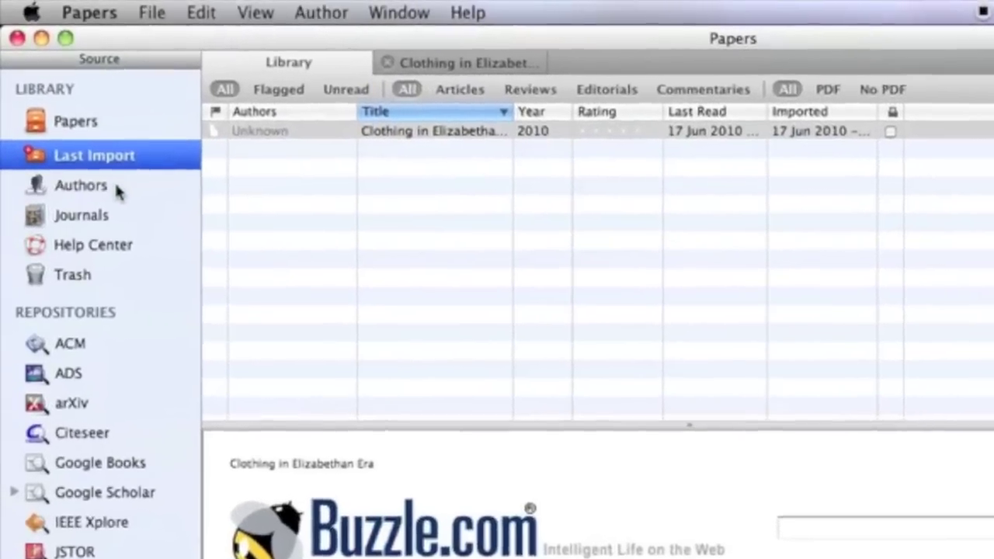
pyautogui.click(99, 191)
pyautogui.click(136, 278)
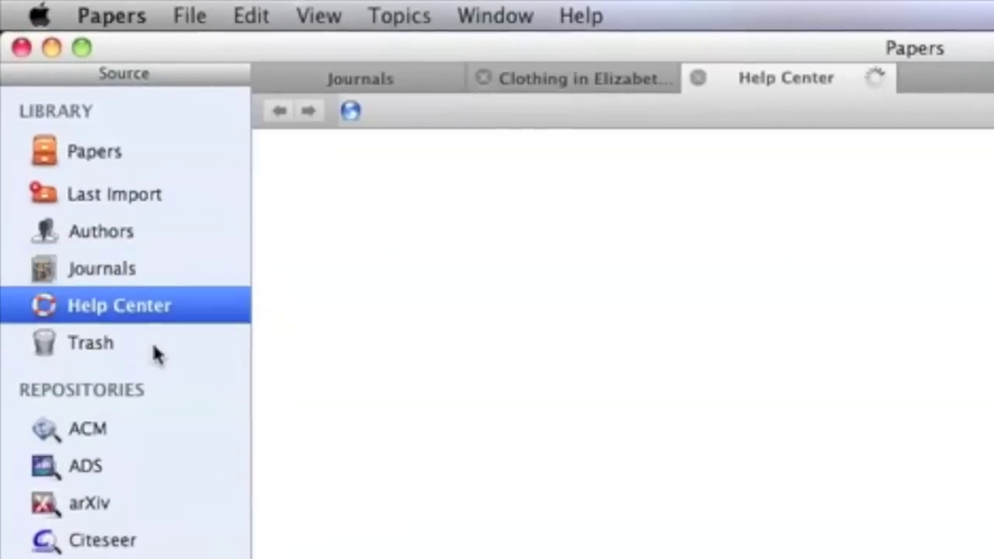
pyautogui.click(121, 138)
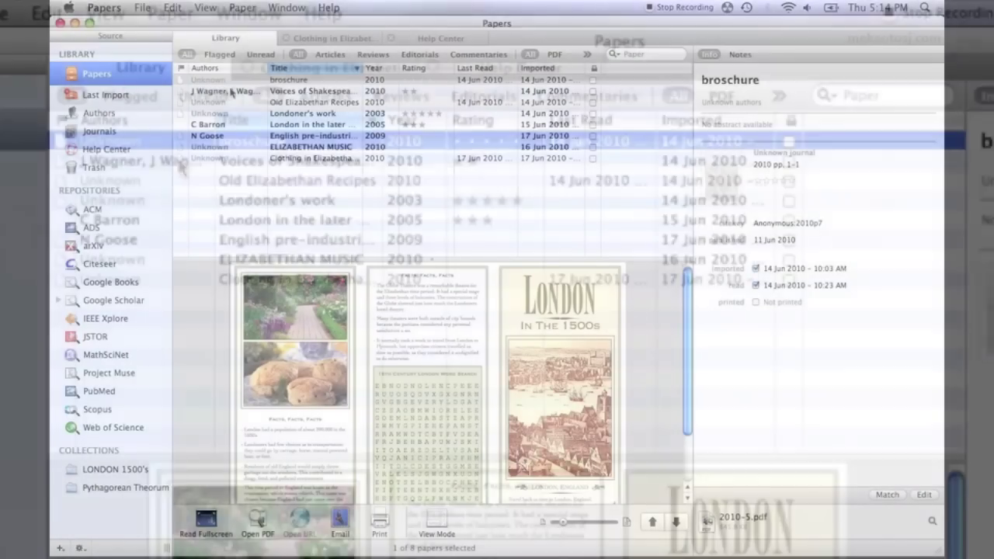
pyautogui.click(245, 91)
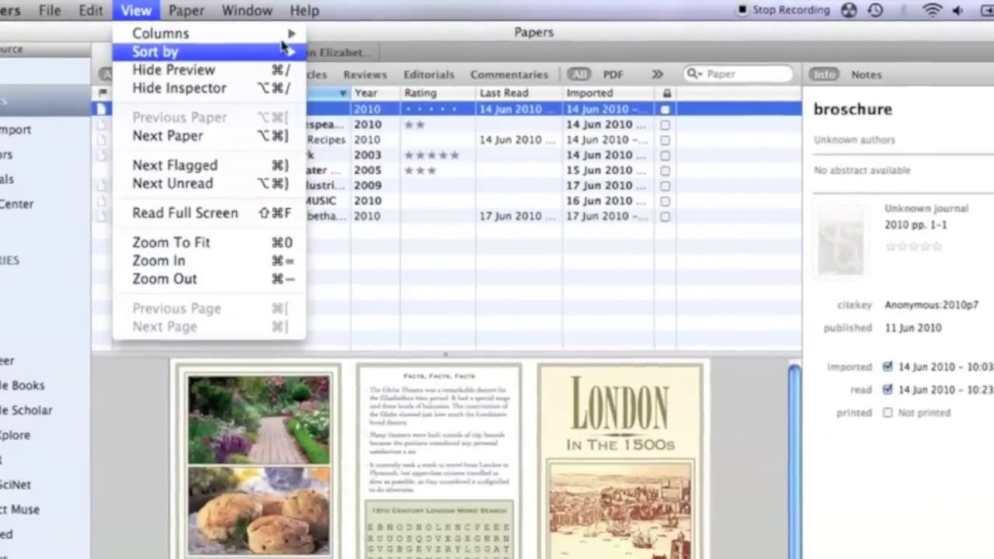
pyautogui.moveTo(287, 31)
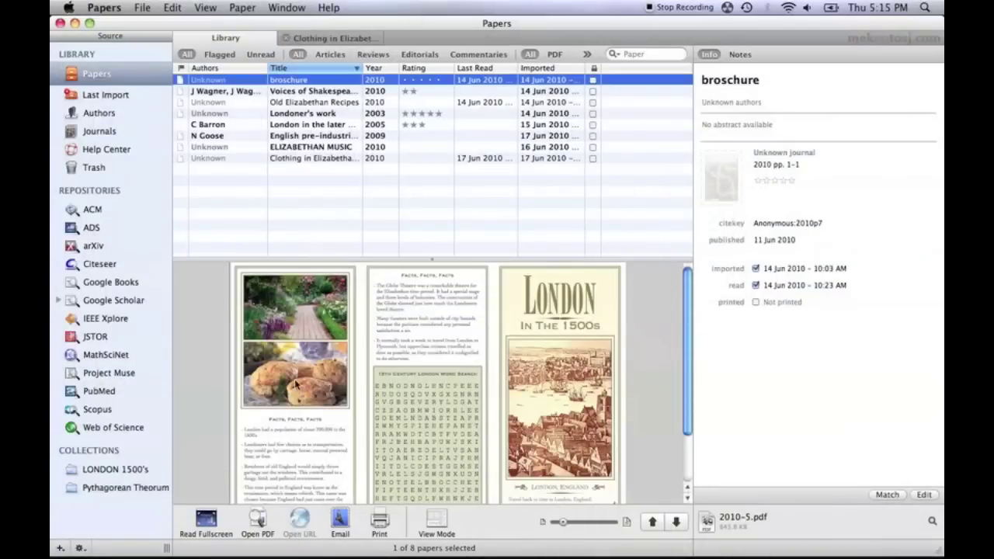
# Step: Read the brochure full screen, then switch the view mode to Inspector and Preview
pyautogui.click(207, 520)
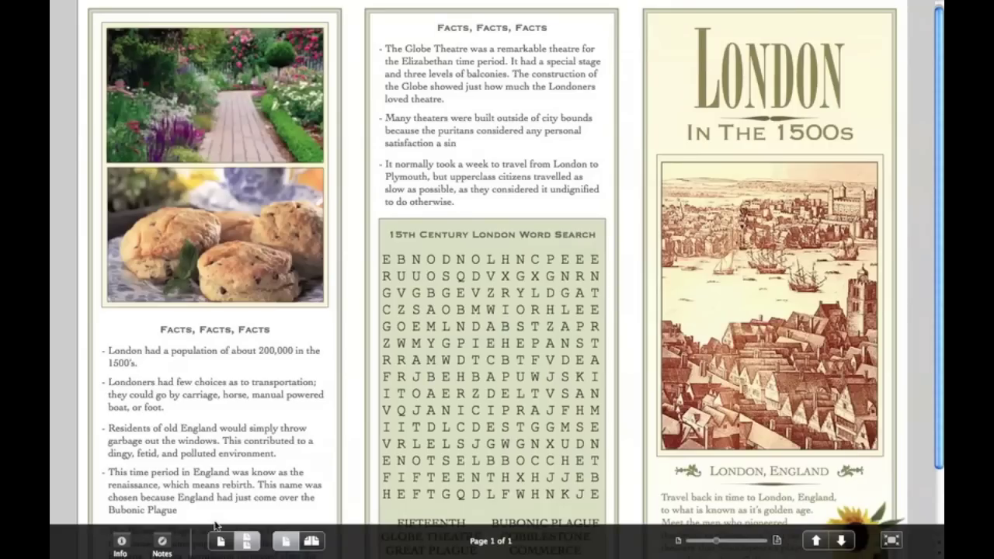
pyautogui.press('Escape')
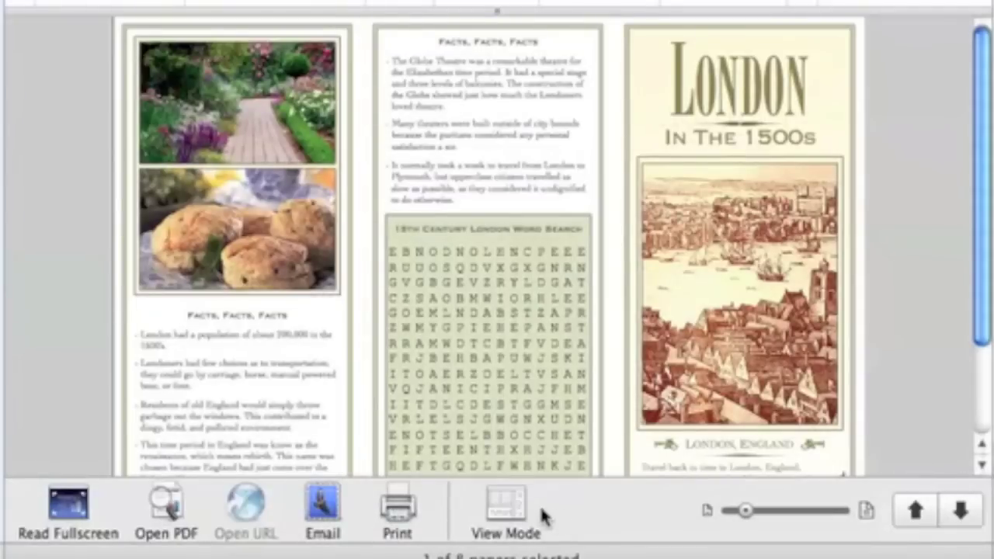
pyautogui.click(514, 514)
pyautogui.click(514, 425)
# Step: Enlarge the preview, move to the next paper, and select Voices of Shakespeare's England
pyautogui.moveTo(718, 506); pyautogui.dragTo(786, 501)
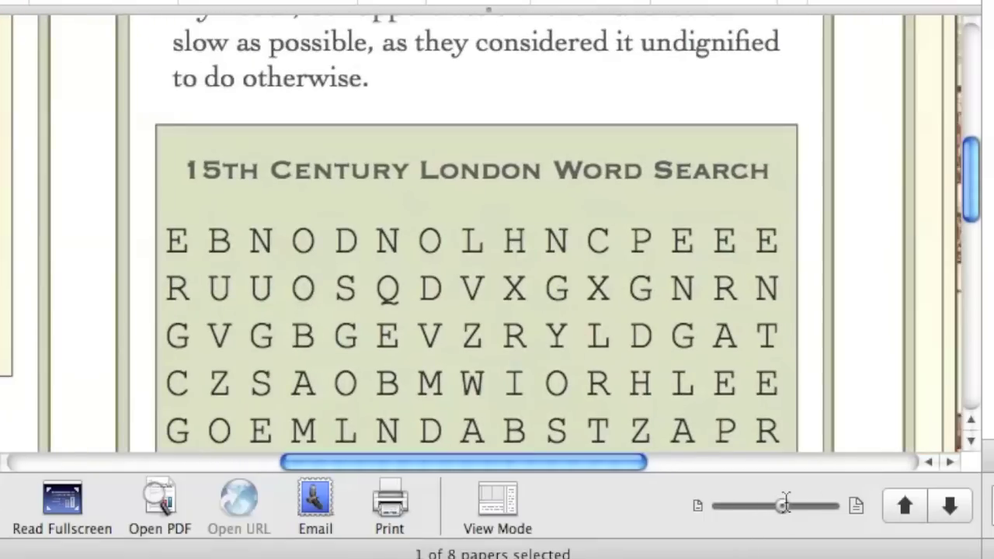
pyautogui.click(952, 507)
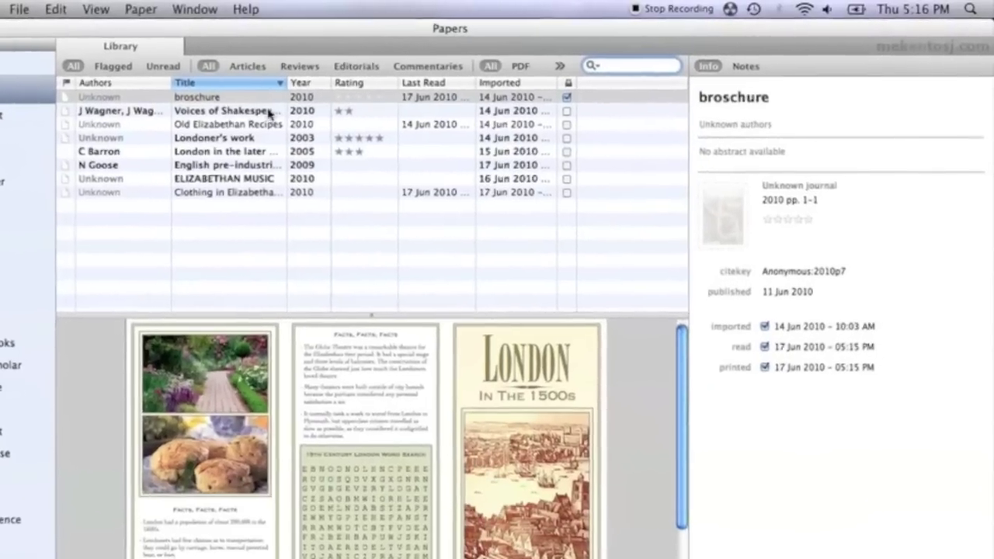
pyautogui.click(233, 115)
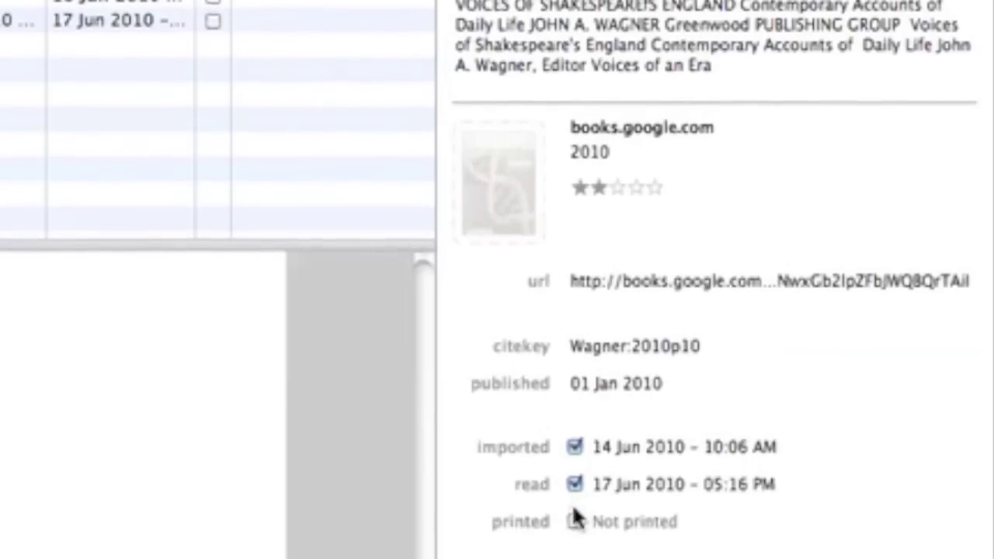
# Step: Tick printed for Voices of Shakespeare's England, dated 17 Jun 2010 05:16 PM, and show its notes
pyautogui.click(575, 521)
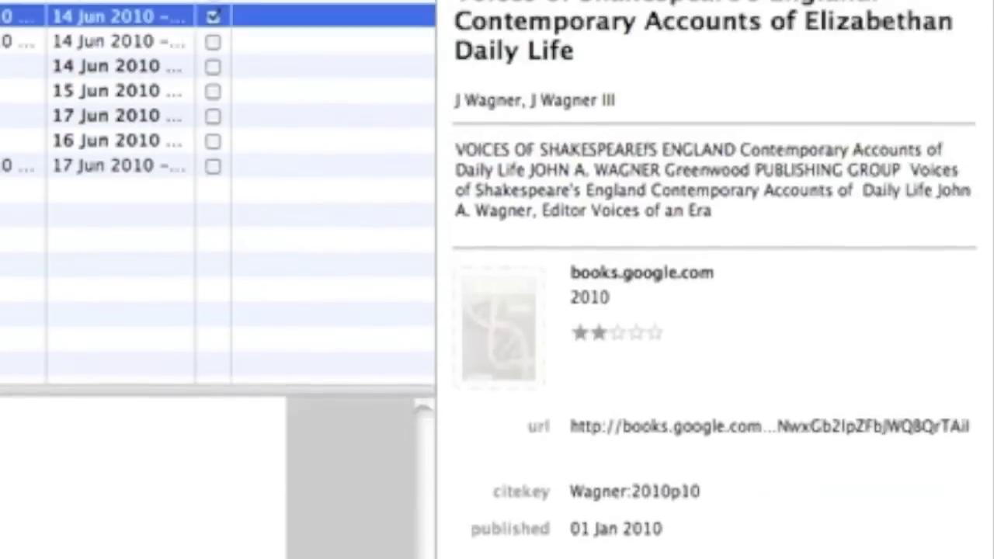
pyautogui.click(520, 122)
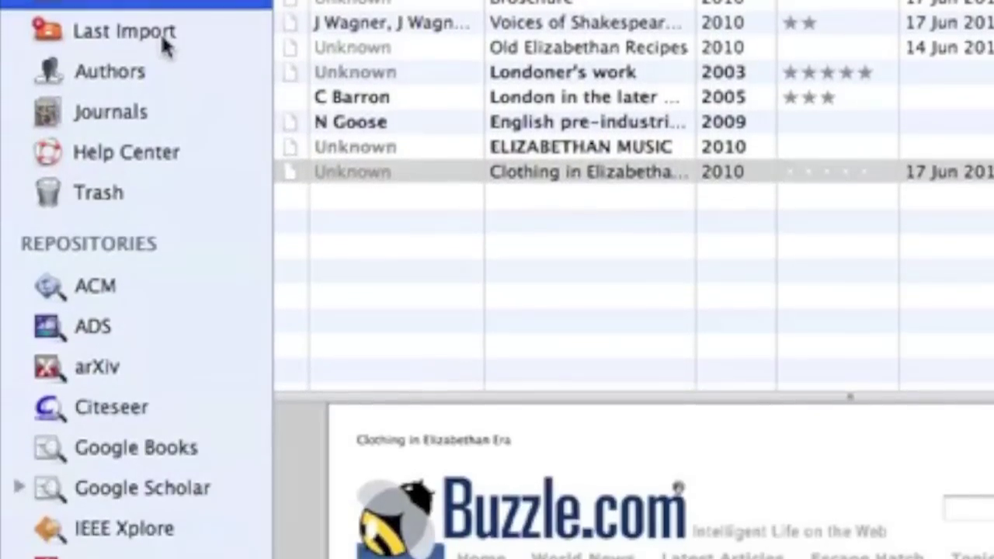
# Step: Browse the library's recent imports, authors, journals and trash
pyautogui.click(163, 56)
pyautogui.click(153, 88)
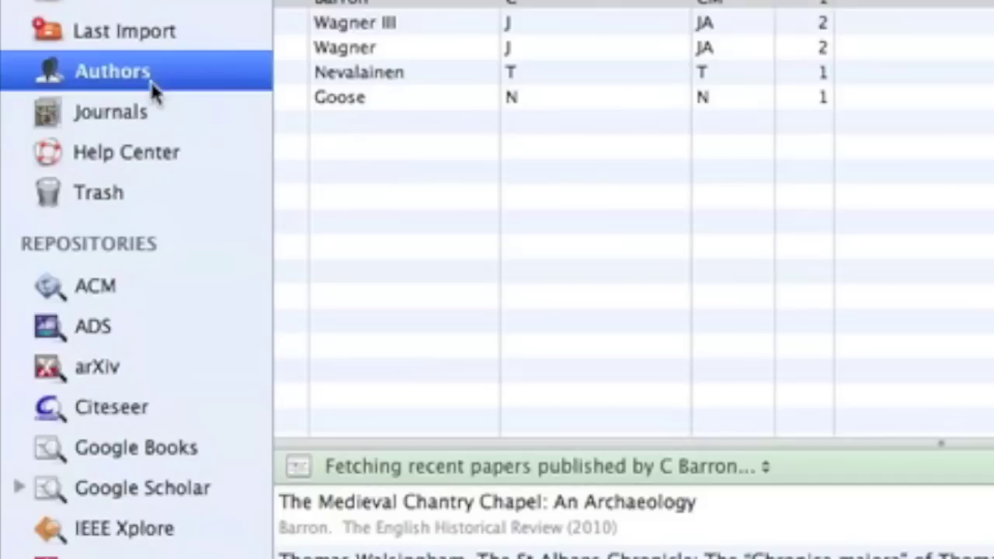
pyautogui.click(326, 47)
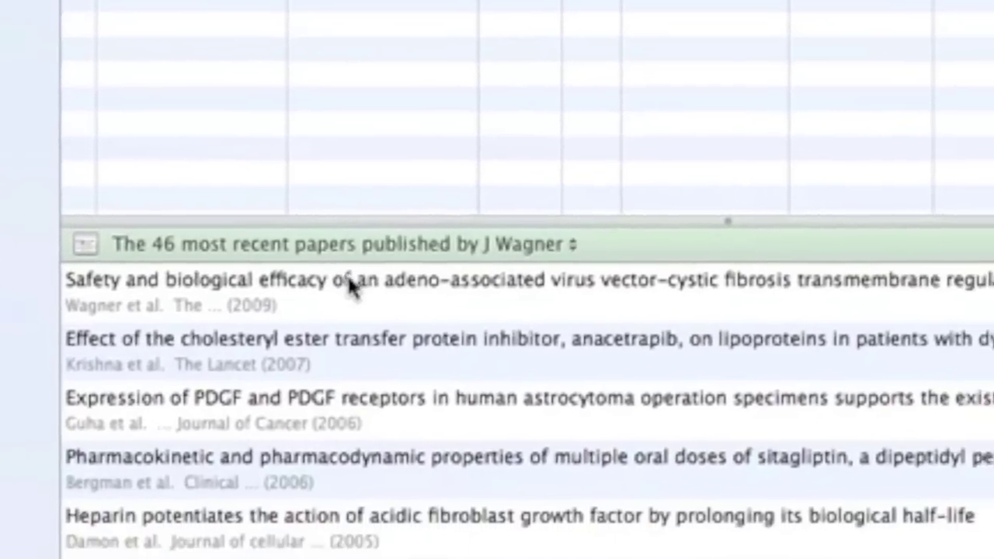
pyautogui.click(165, 113)
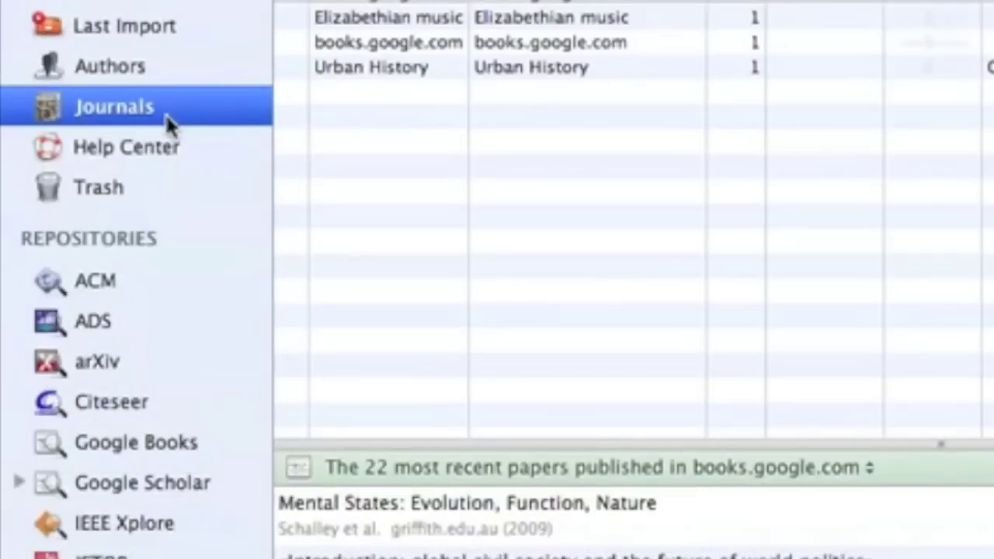
pyautogui.click(143, 188)
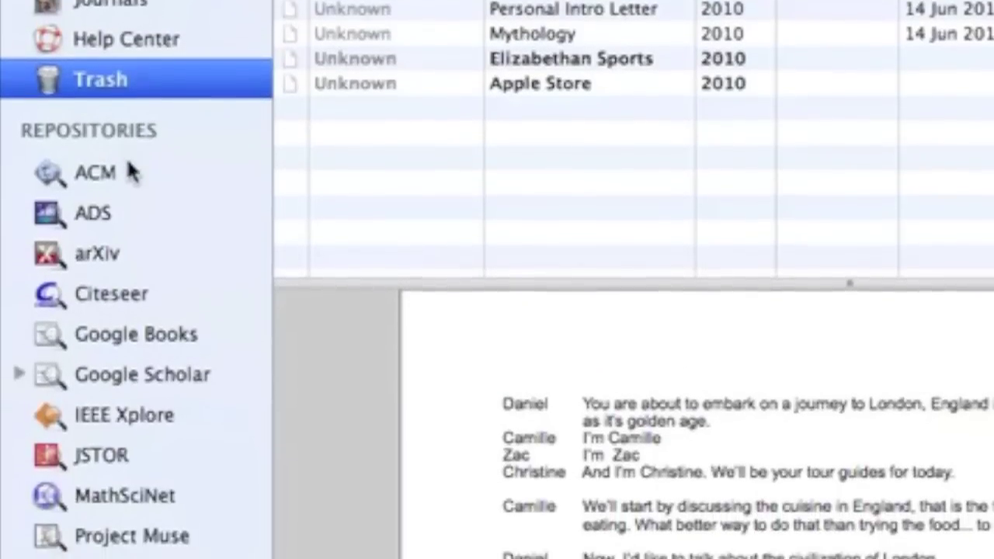
# Step: Start an ACM search and browse the Google Scholar and Google Books repositories
pyautogui.click(125, 195)
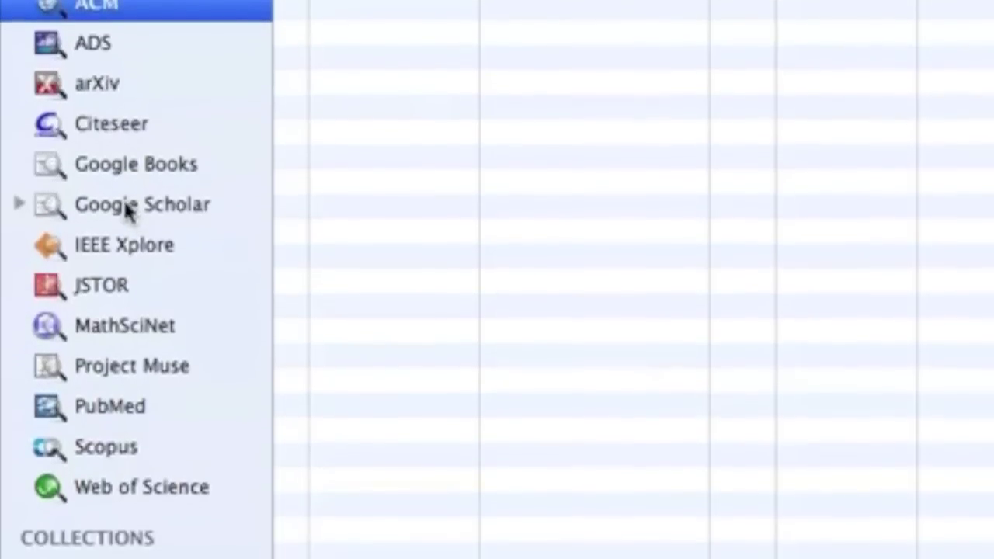
pyautogui.click(129, 234)
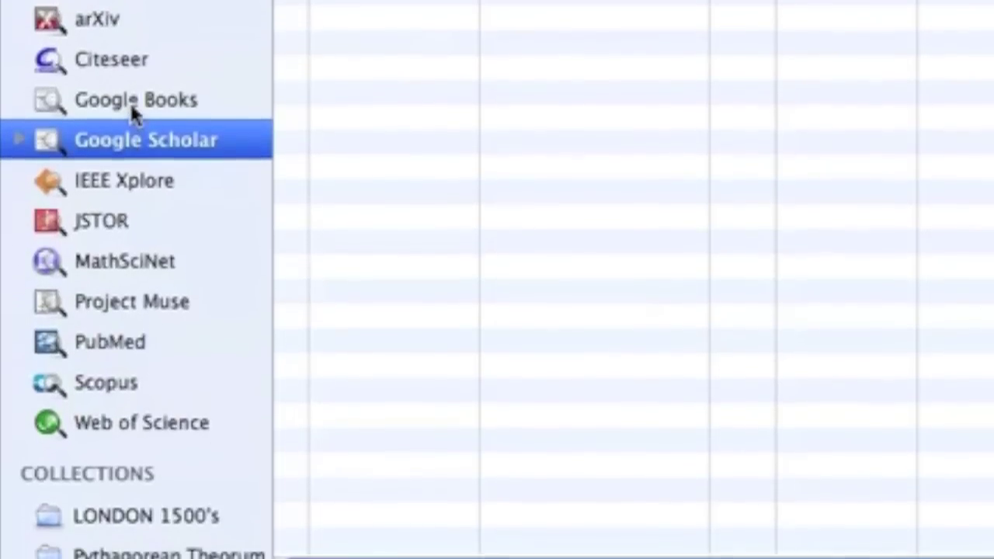
pyautogui.click(132, 108)
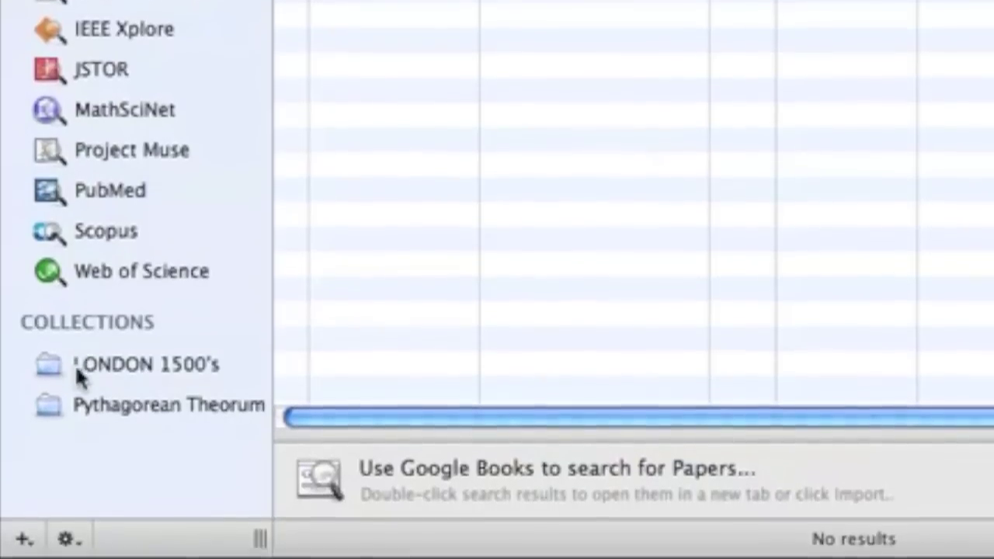
# Step: Open the LONDON 1500's collection and review its collection actions and new-collection choices
pyautogui.click(77, 430)
pyautogui.click(67, 536)
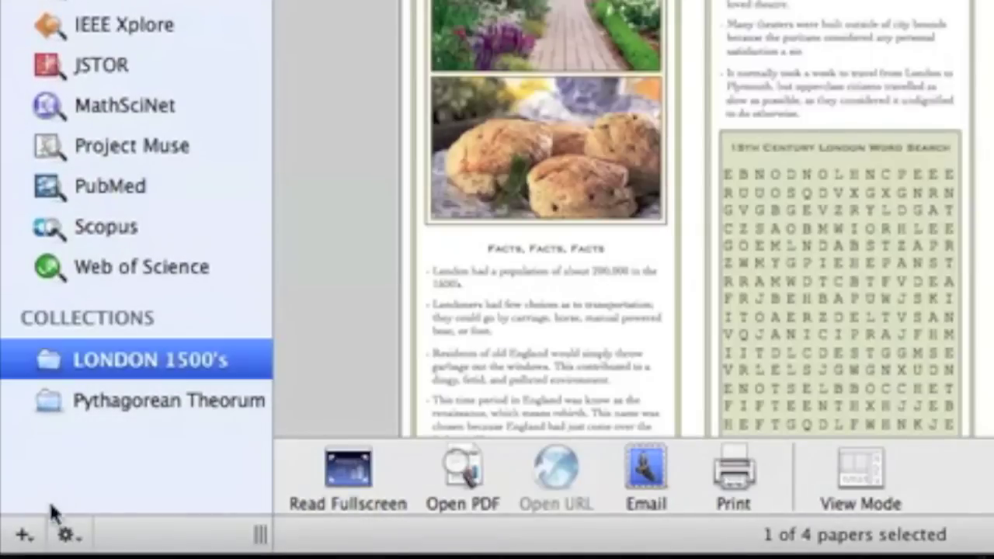
pyautogui.click(28, 535)
pyautogui.press('Escape')
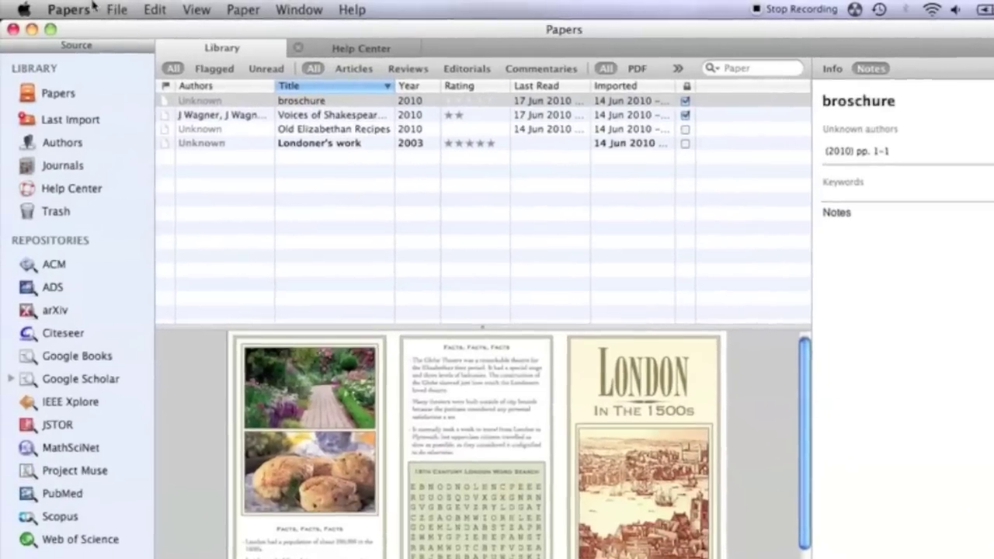
# Step: Open Papers Preferences and review the author name format options
pyautogui.click(87, 9)
pyautogui.click(103, 50)
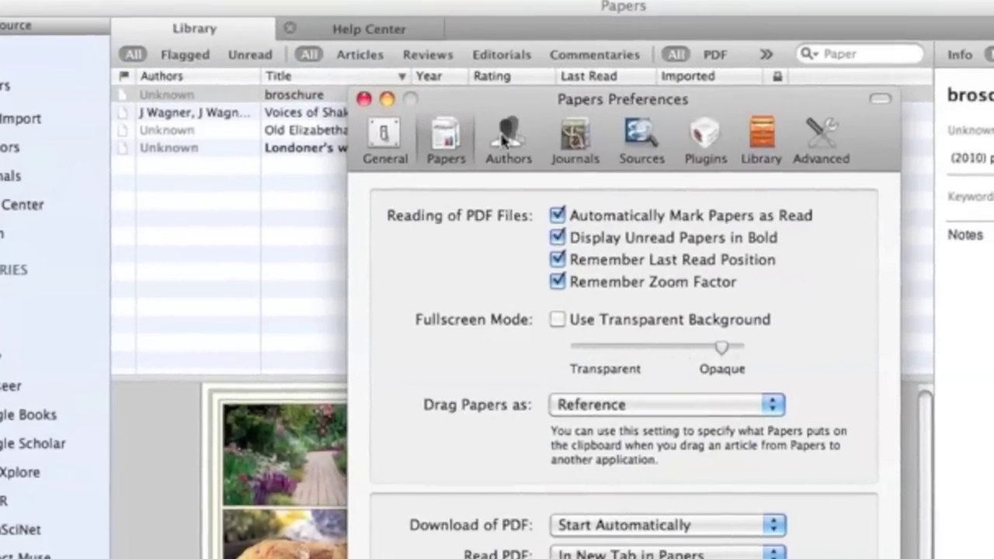
pyautogui.click(538, 156)
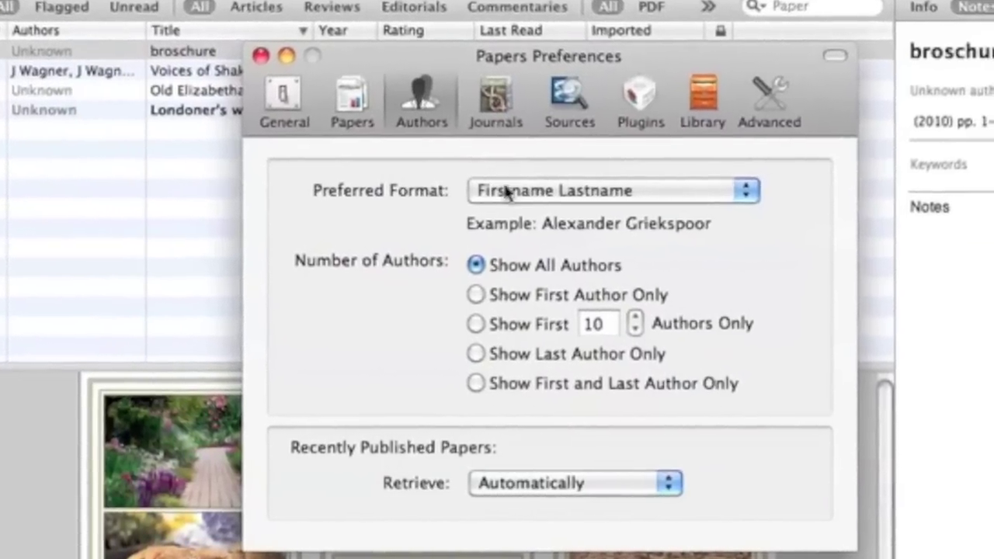
pyautogui.click(559, 210)
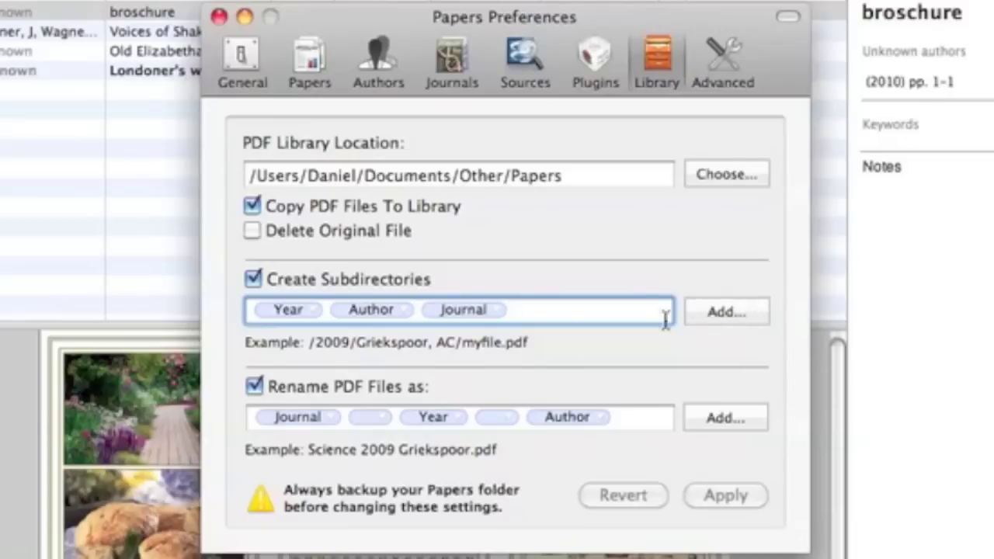
# Step: Set the Journal token in the subfolder naming pattern to the full journal name
pyautogui.click(498, 311)
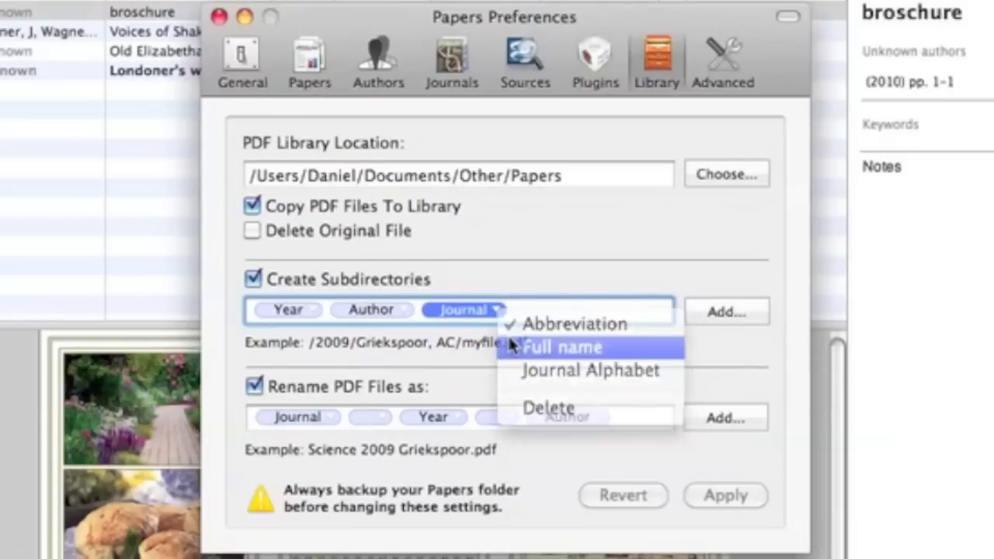
pyautogui.click(514, 346)
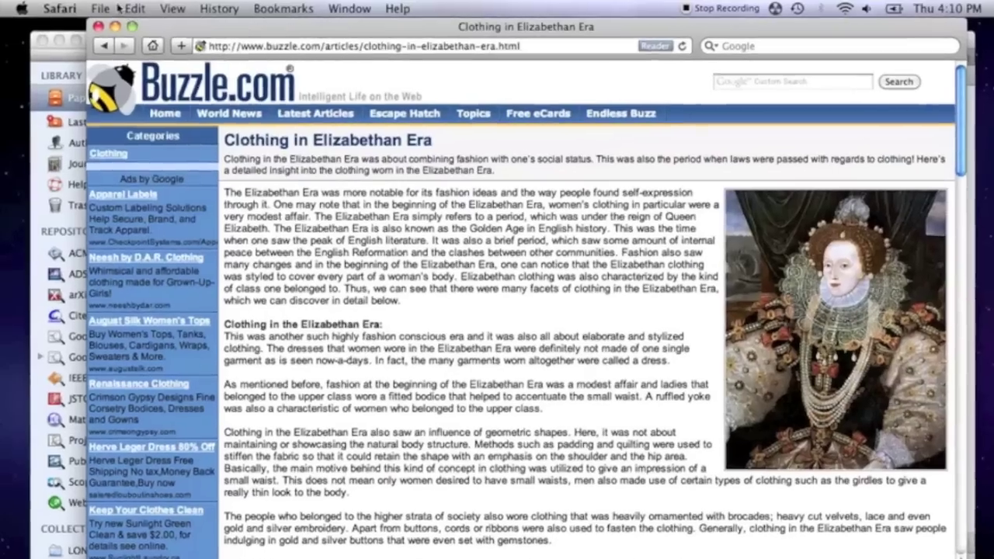
pyautogui.click(73, 8)
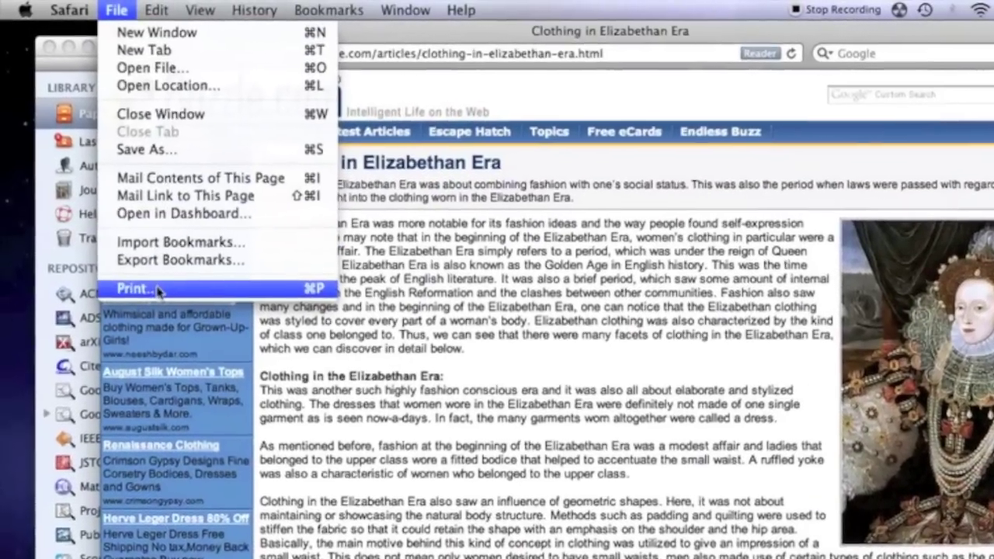
# Step: Print the Clothing in Elizabethan Era page using Save PDF to Papers
pyautogui.click(132, 277)
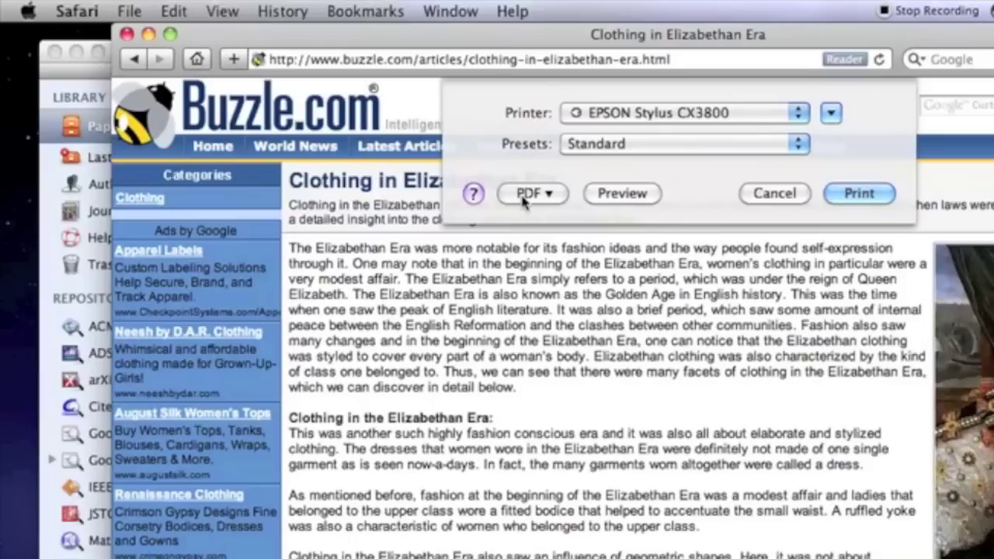
pyautogui.click(520, 194)
pyautogui.click(555, 378)
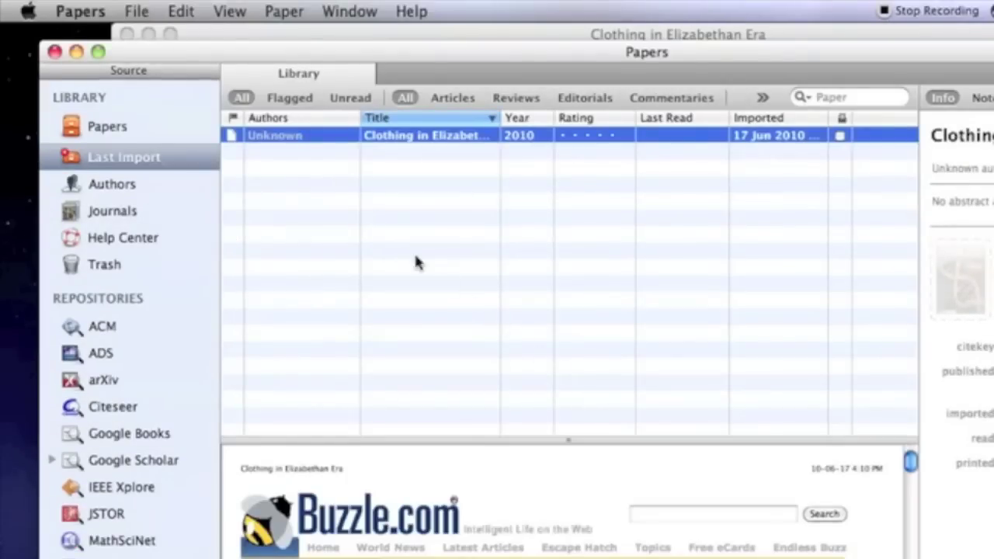
# Step: Show all eight library papers, open and close Clothing in Elizabethan Era, then view its details
pyautogui.click(109, 127)
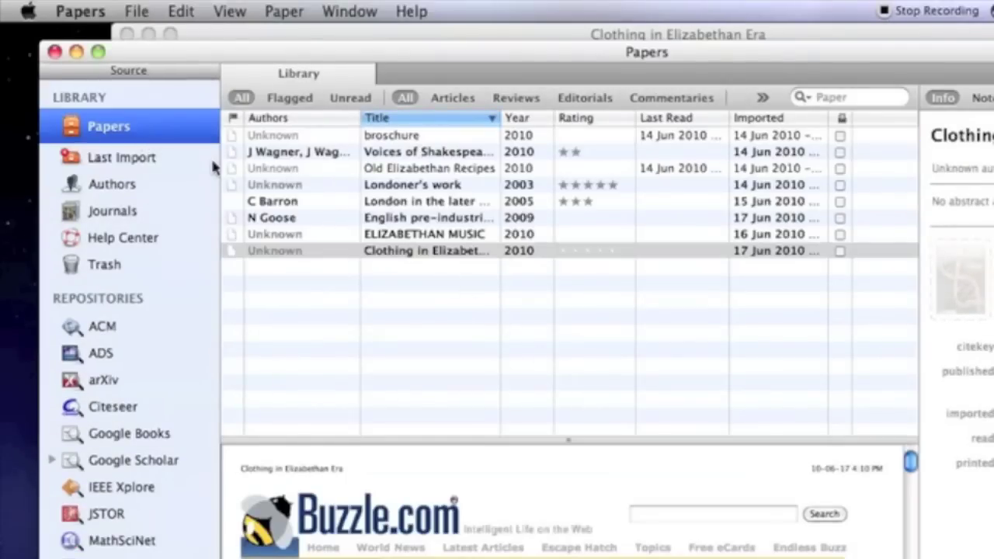
pyautogui.doubleClick(282, 253)
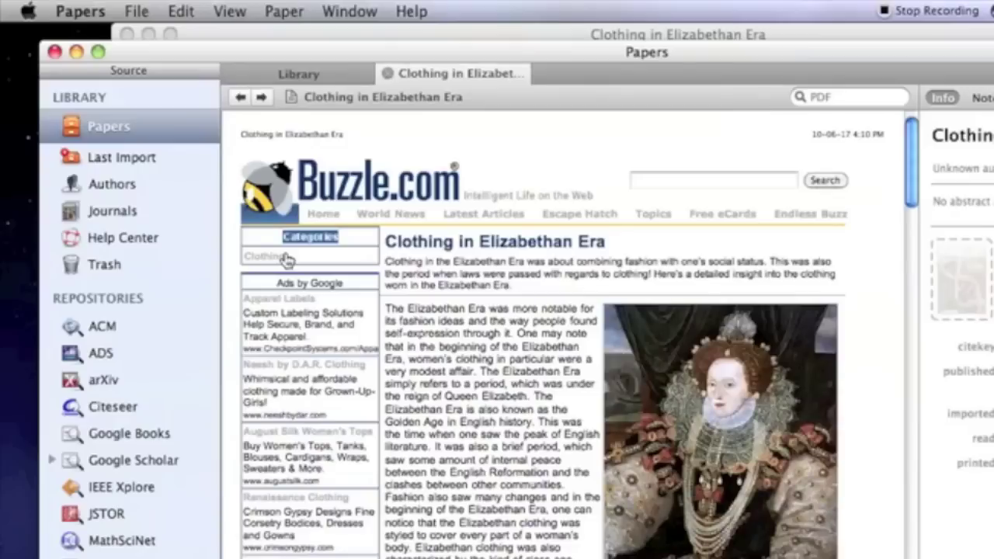
pyautogui.press('super+w')
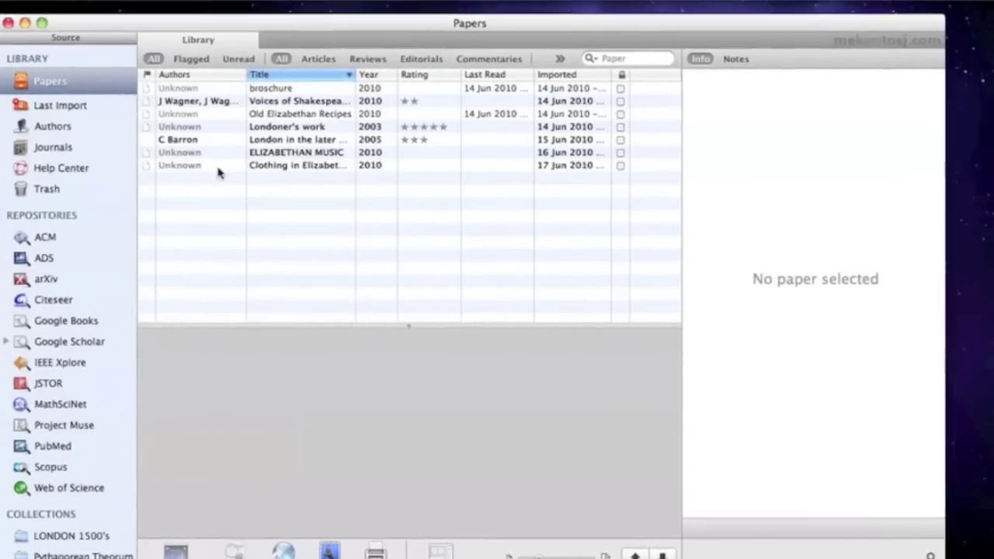
pyautogui.click(435, 221)
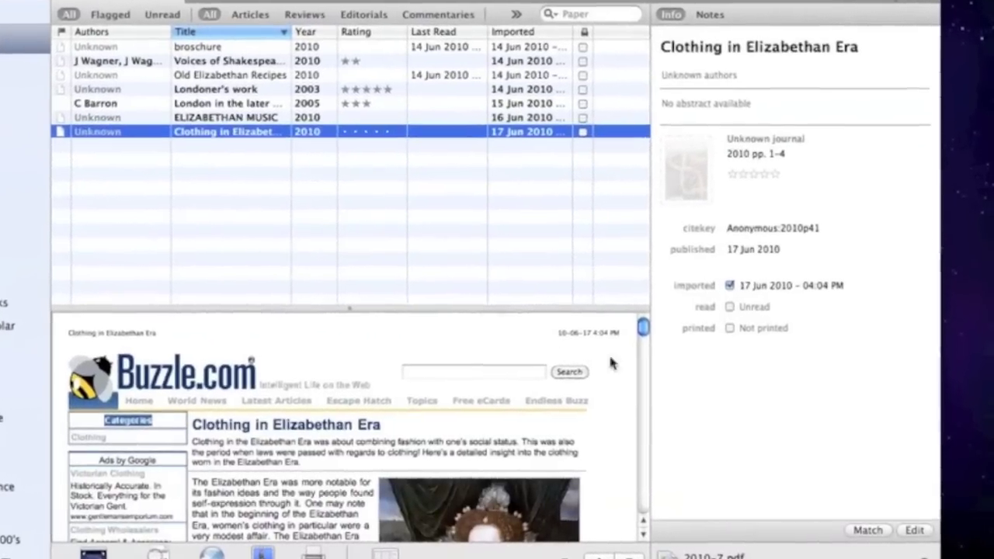
pyautogui.click(862, 531)
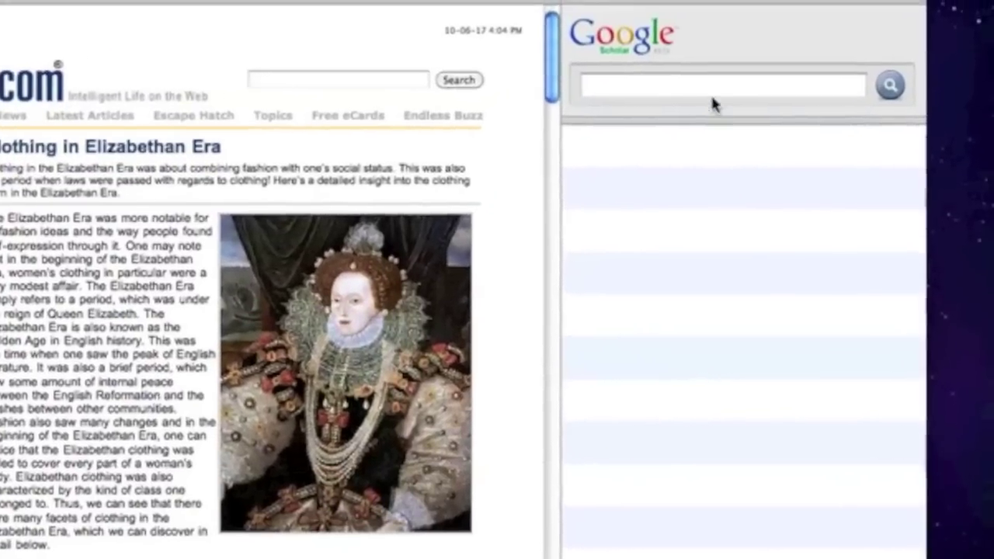
# Step: Search Google Scholar for 'Elizabethian Clothing' and pick the English pre-industrial urban economies result
pyautogui.click(723, 80)
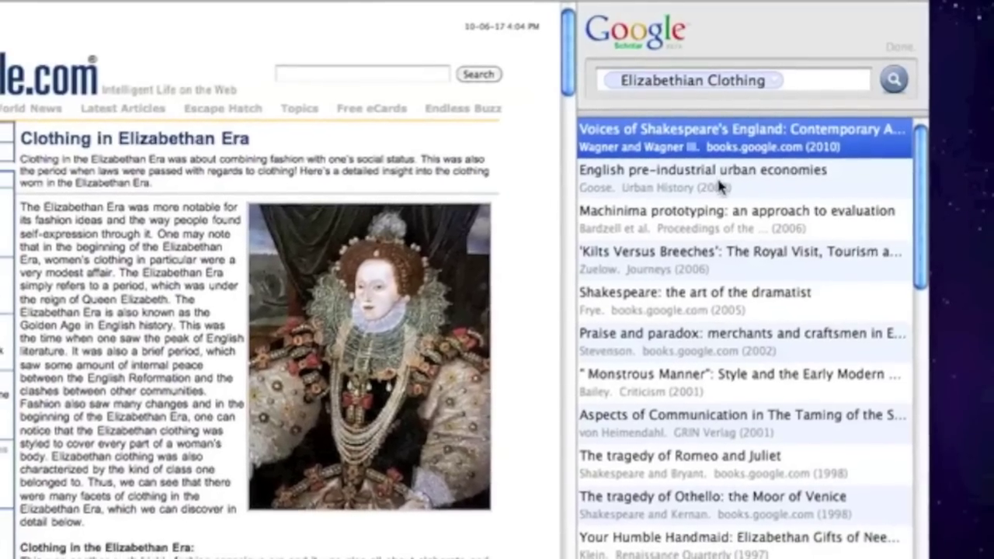
pyautogui.click(719, 187)
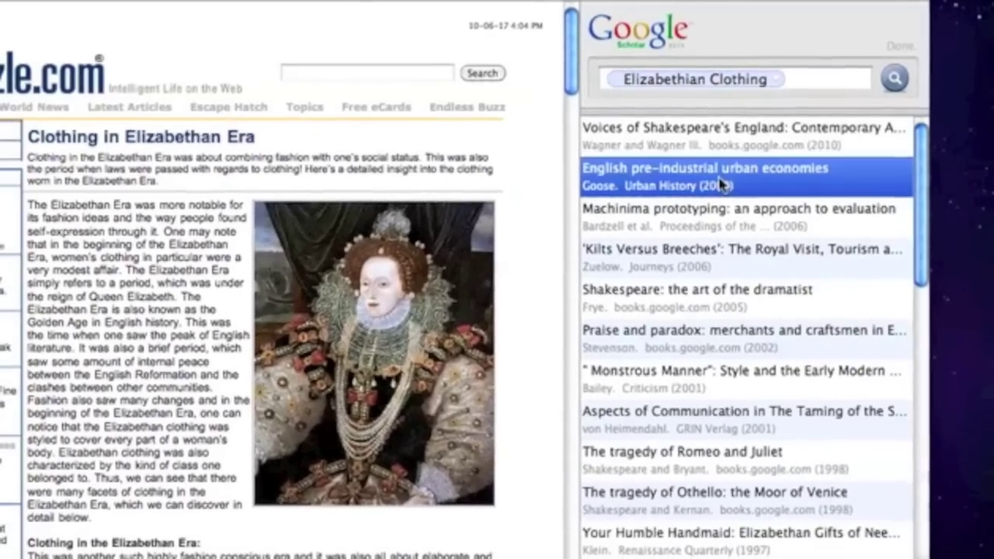